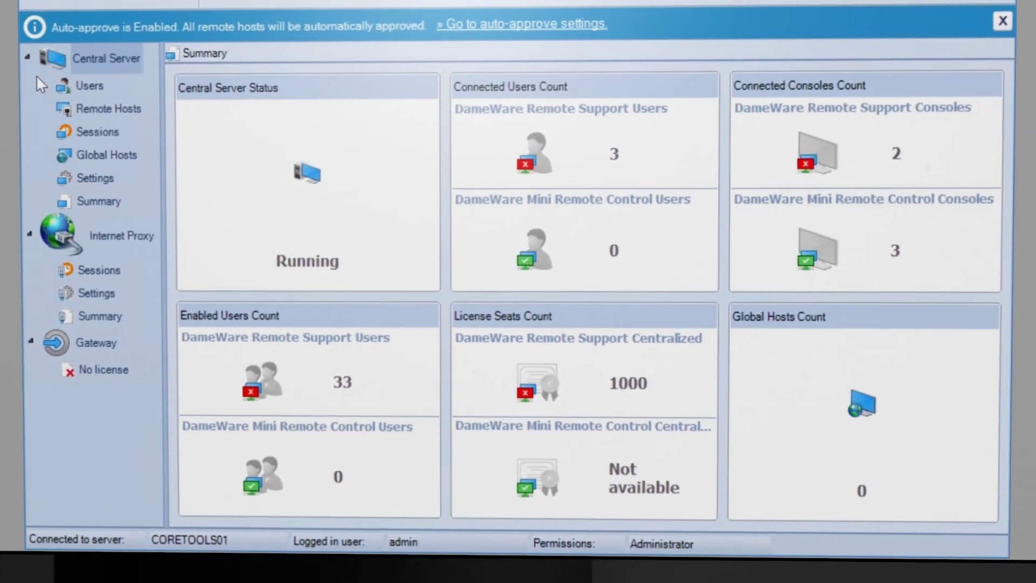
- Show the Users list under Central Server in the Server Administration Console
{"action": "left_click", "coordinate": [61, 92]}
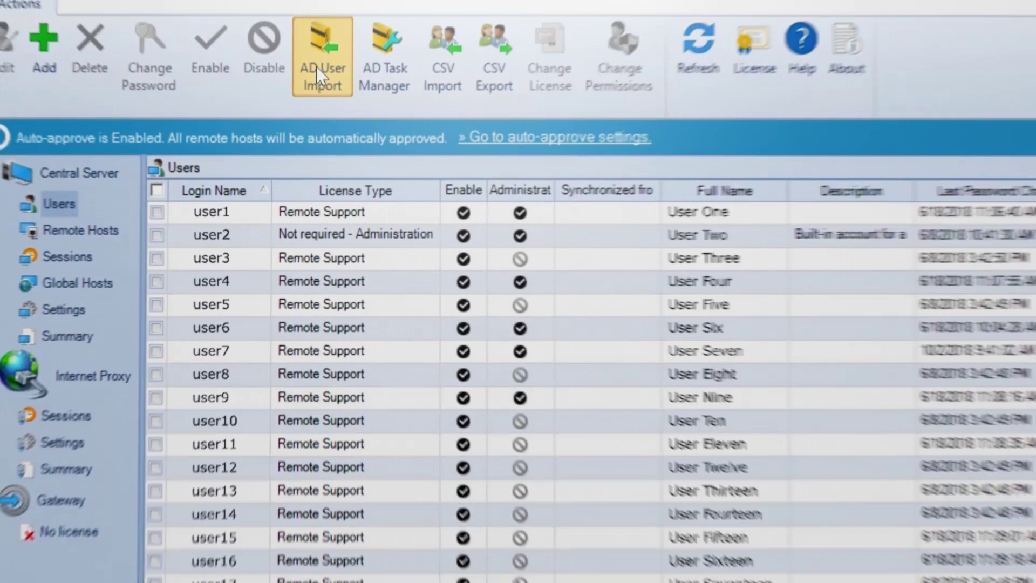
- Start AD User Import and view the Recommended Component Deployment diagram
{"action": "left_click", "coordinate": [304, 117]}
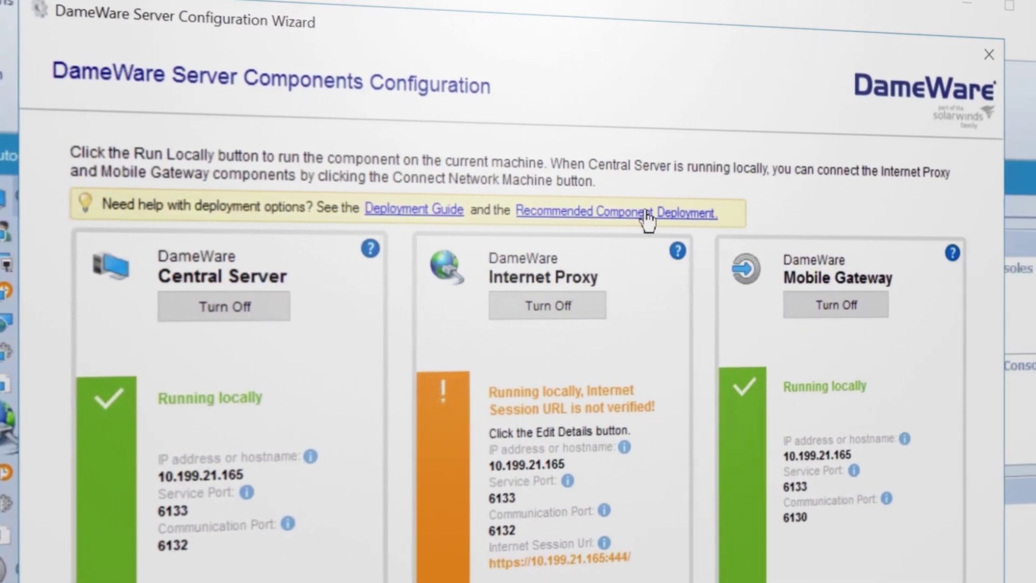
{"action": "left_click", "coordinate": [615, 211]}
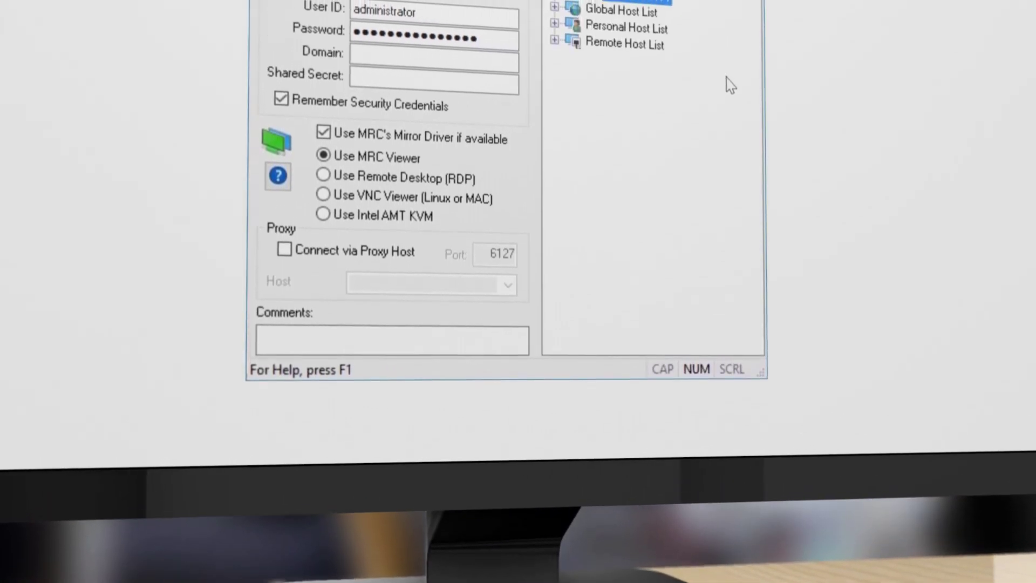
- Set the host connection's authentication type to Smart Card Logon
{"action": "left_click", "coordinate": [510, 81]}
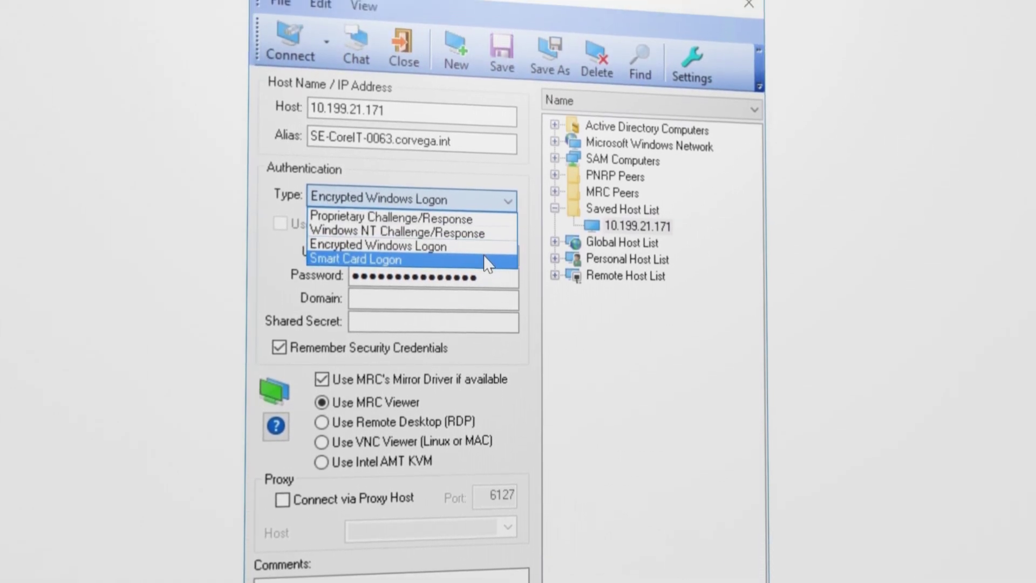
{"action": "left_click", "coordinate": [487, 263]}
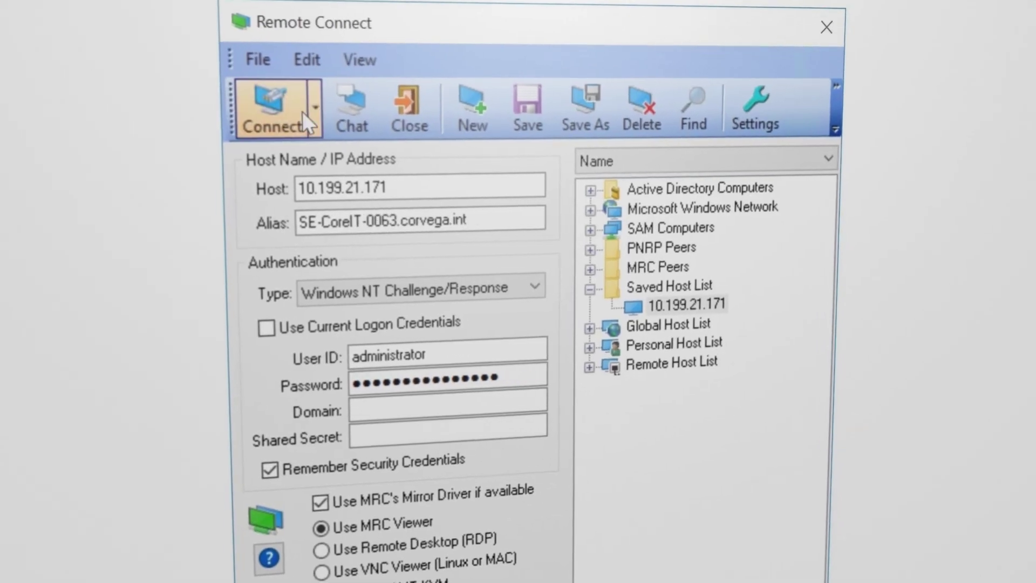
- Connect to the saved host 10.199.21.171 from Remote Connect
{"action": "left_click", "coordinate": [302, 111]}
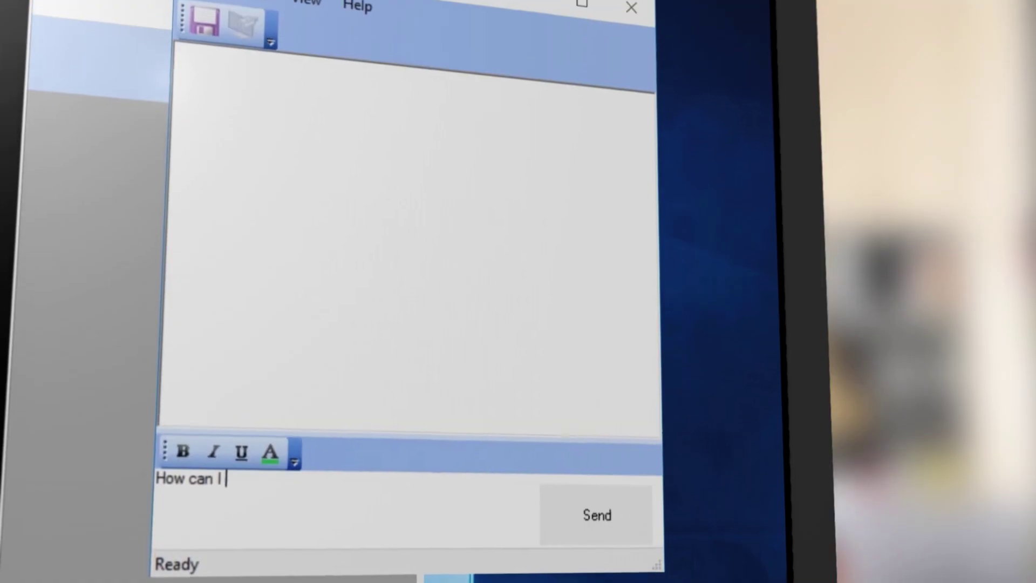
- Send the typed chat message to the remote user
{"action": "left_click", "coordinate": [598, 541]}
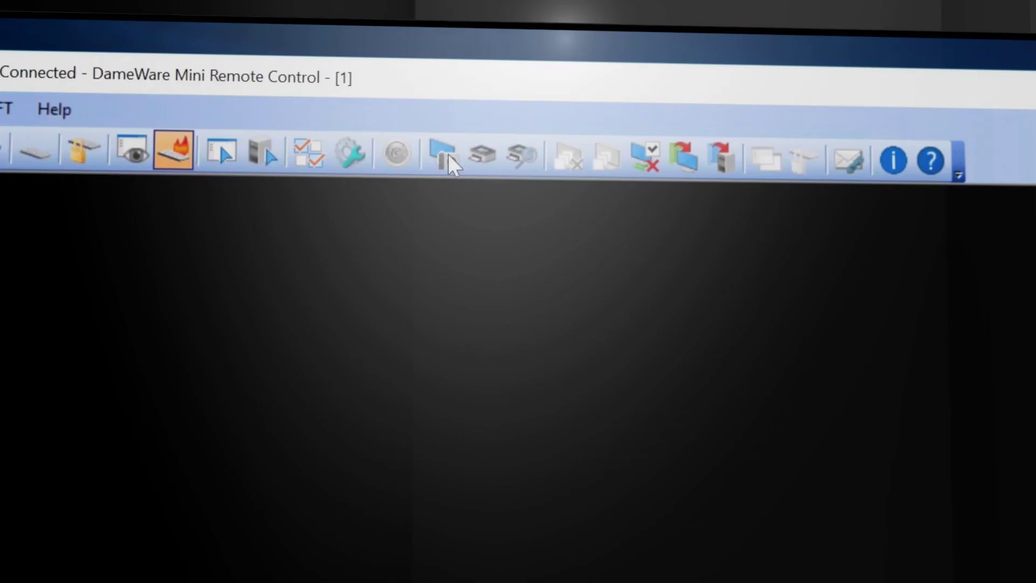